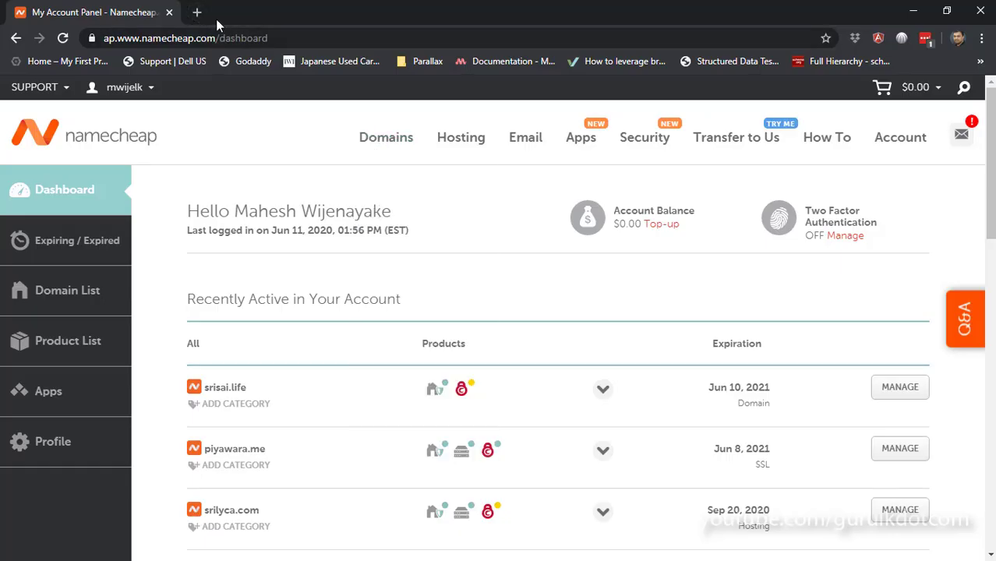
left_click(197, 13)
left_click(137, 38)
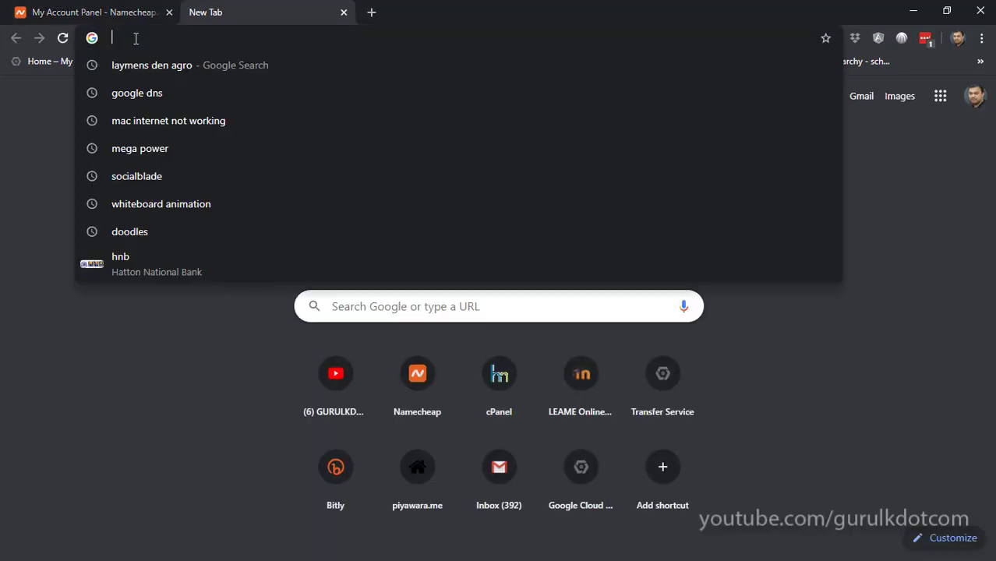
type("http:")
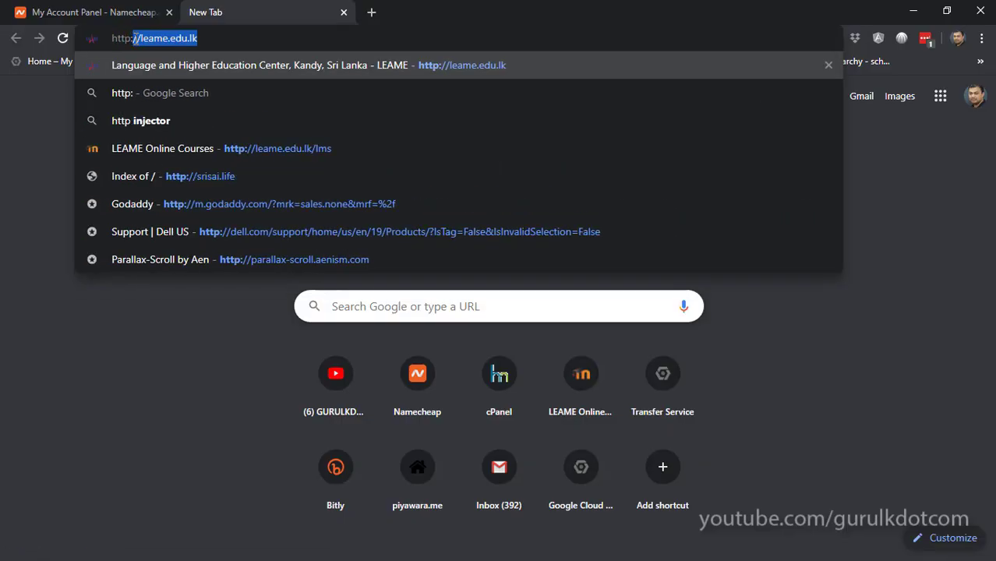
type("//")
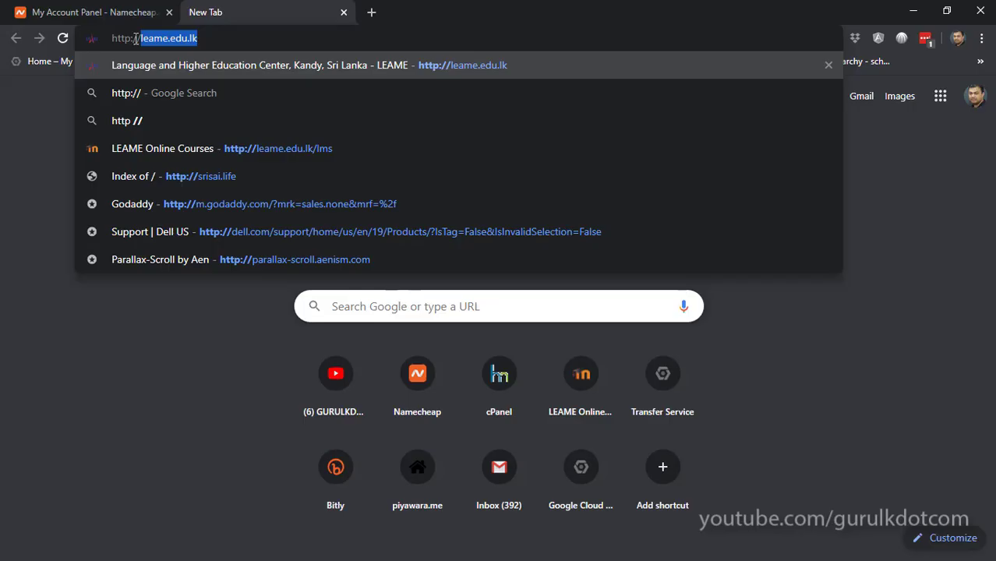
type("pi")
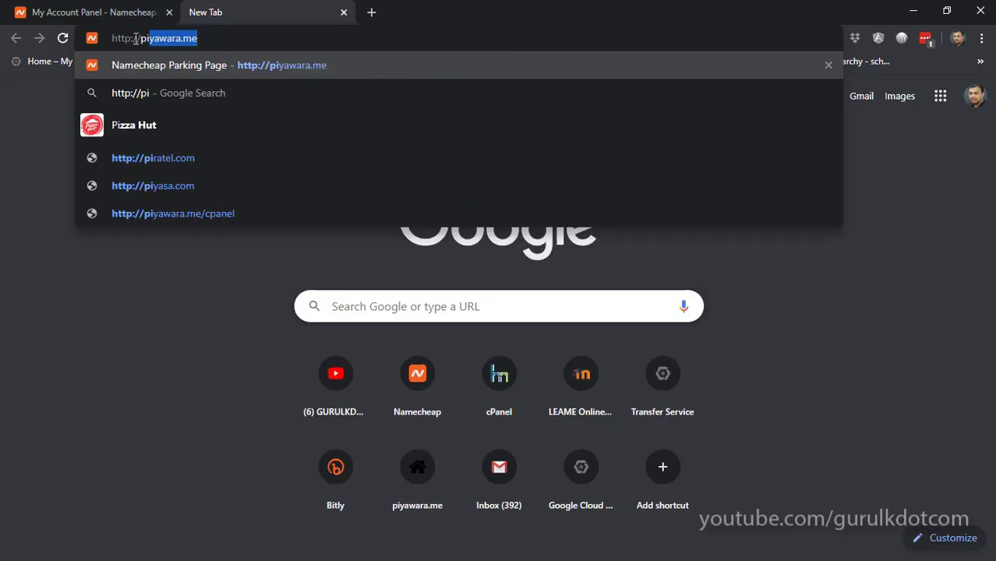
left_click(218, 35)
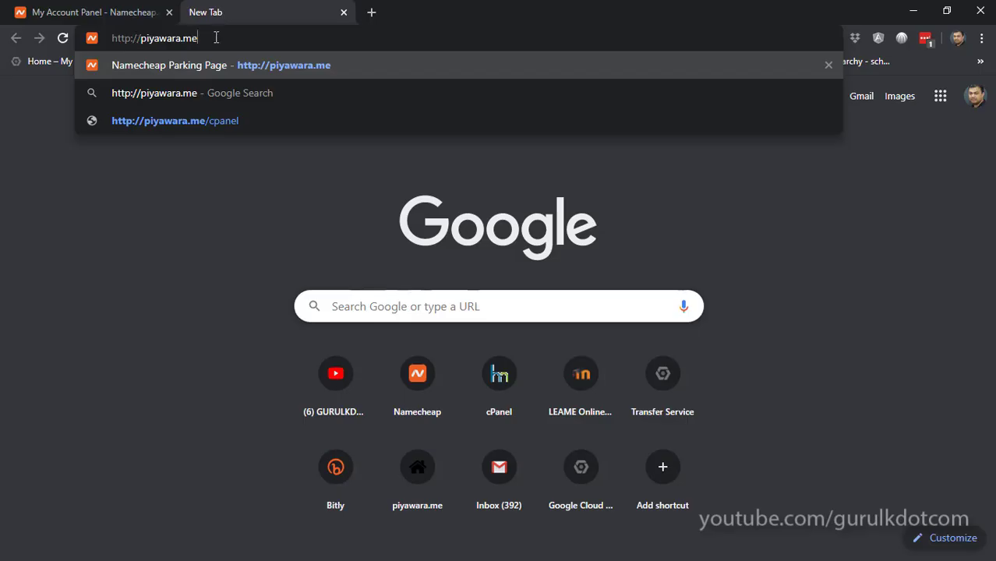
key("Return")
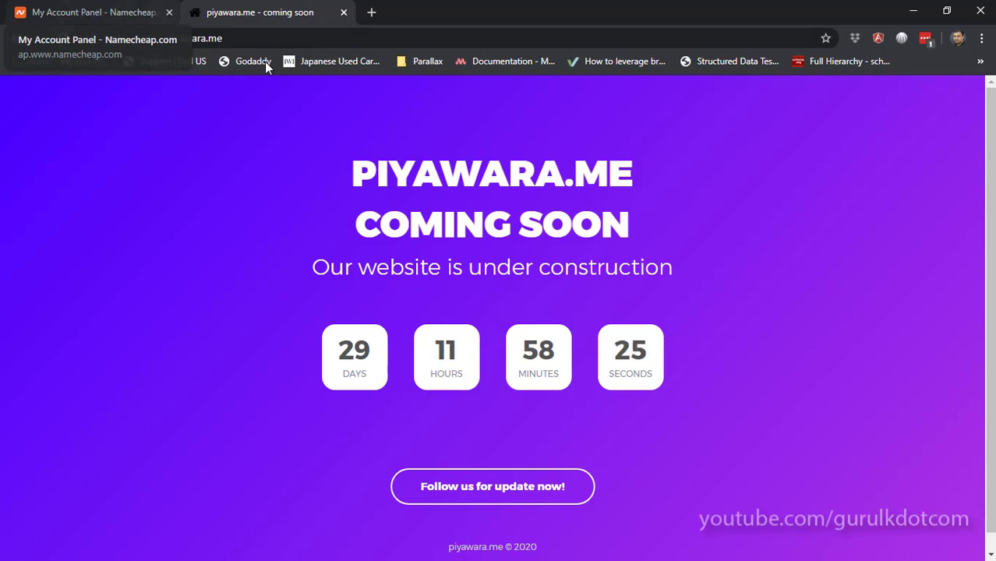
Examine the products and SSL certificate details listed for piyawara.me on the Namecheap dashboard.
left_click(59, 10)
scroll(492, 221, "down", 2)
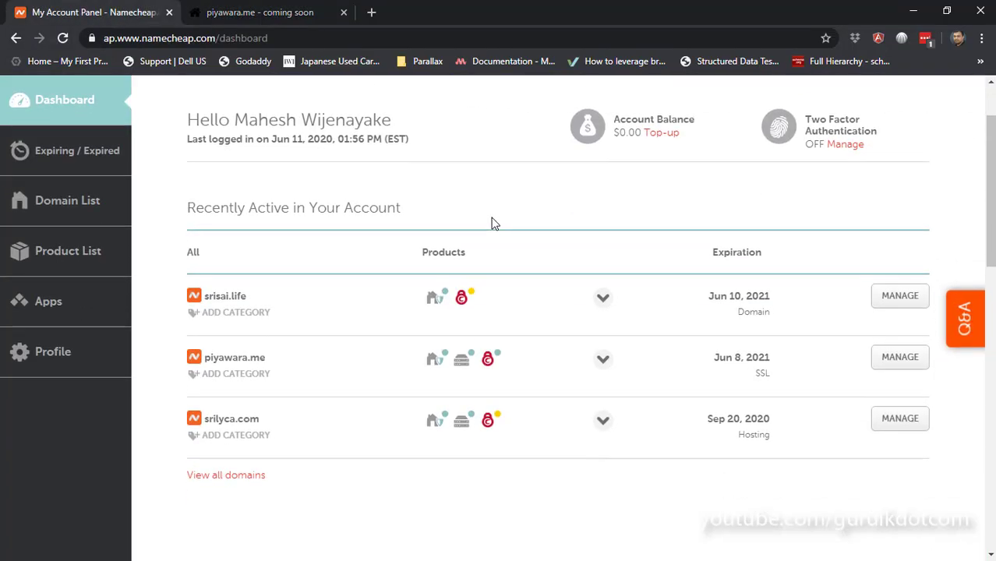
scroll(381, 190, "down", 2)
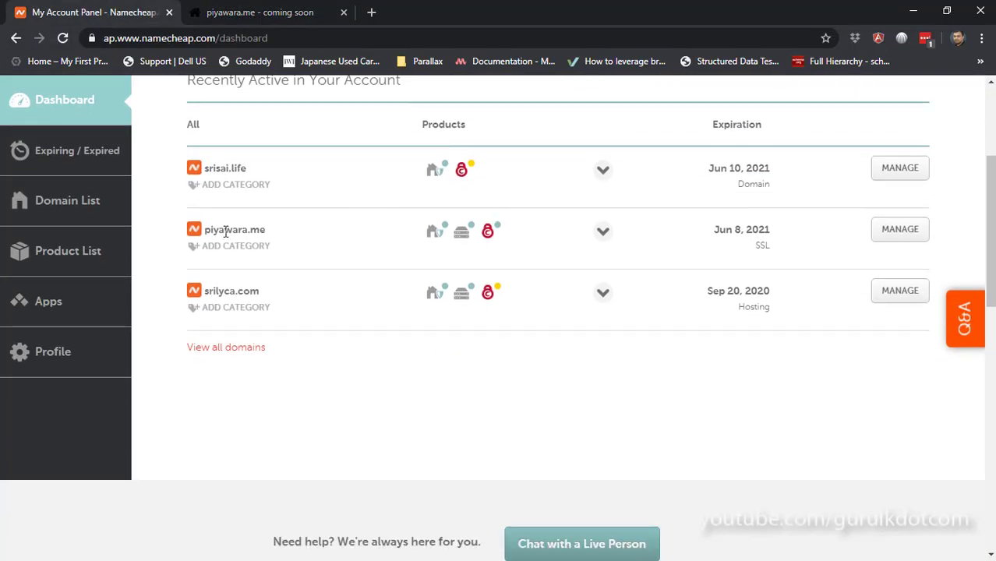
mouse_move(493, 232)
mouse_move(470, 171)
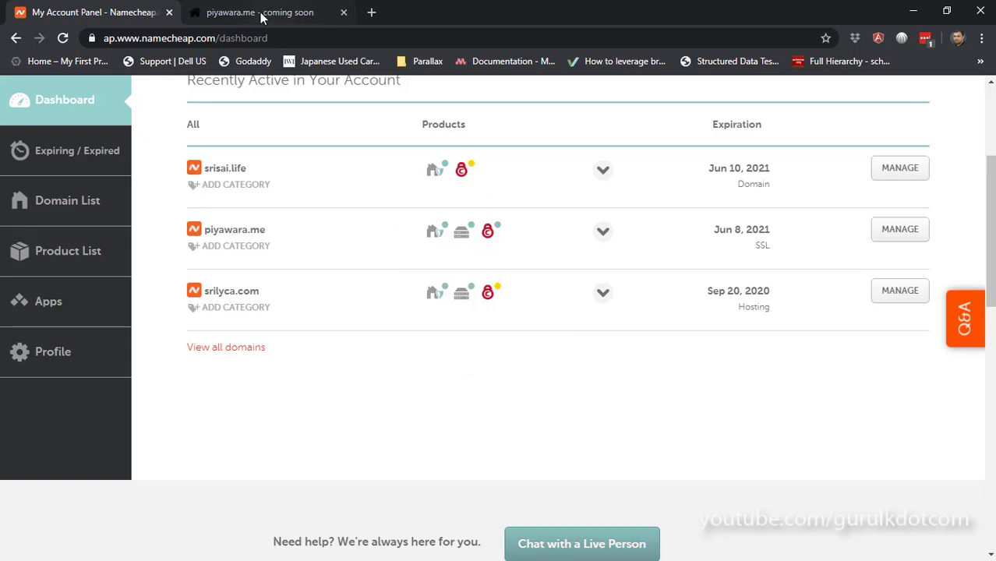
mouse_move(478, 248)
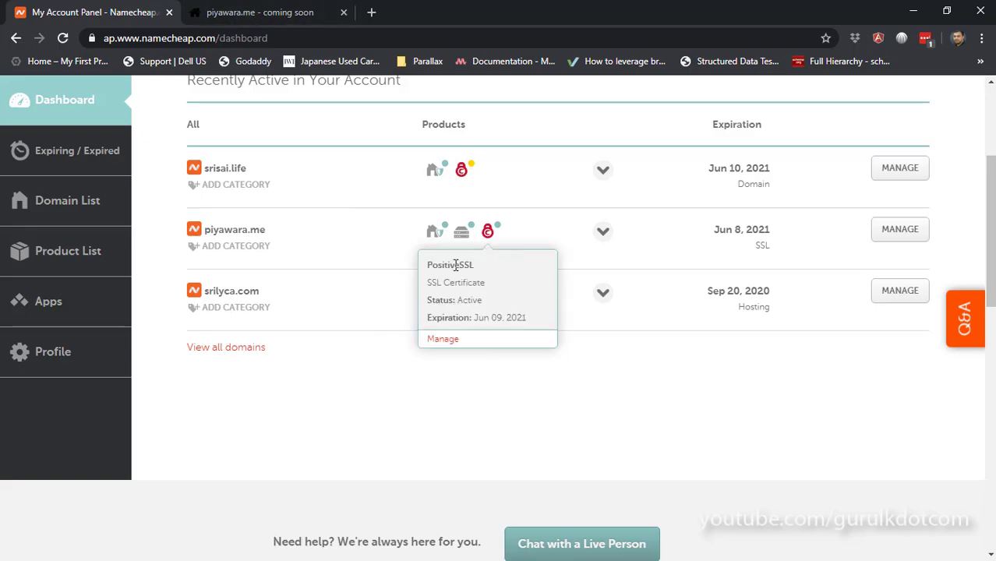
left_click(251, 16)
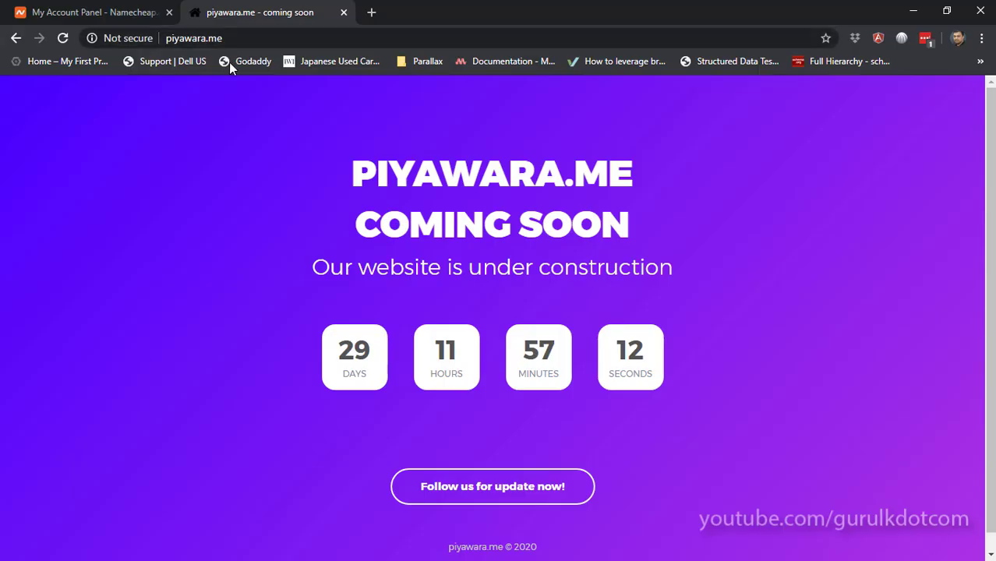
left_click(198, 39)
left_click(168, 38)
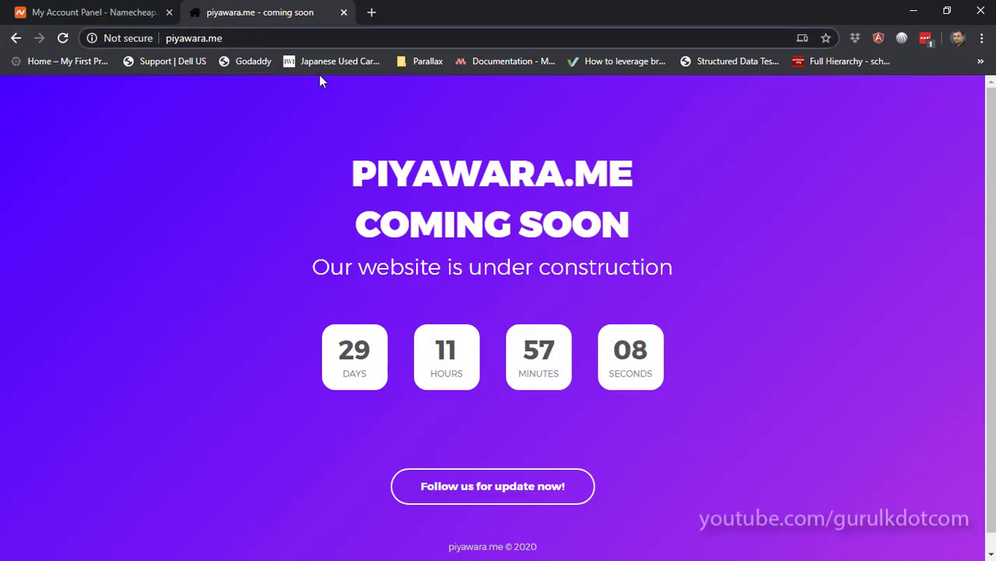
type("htt")
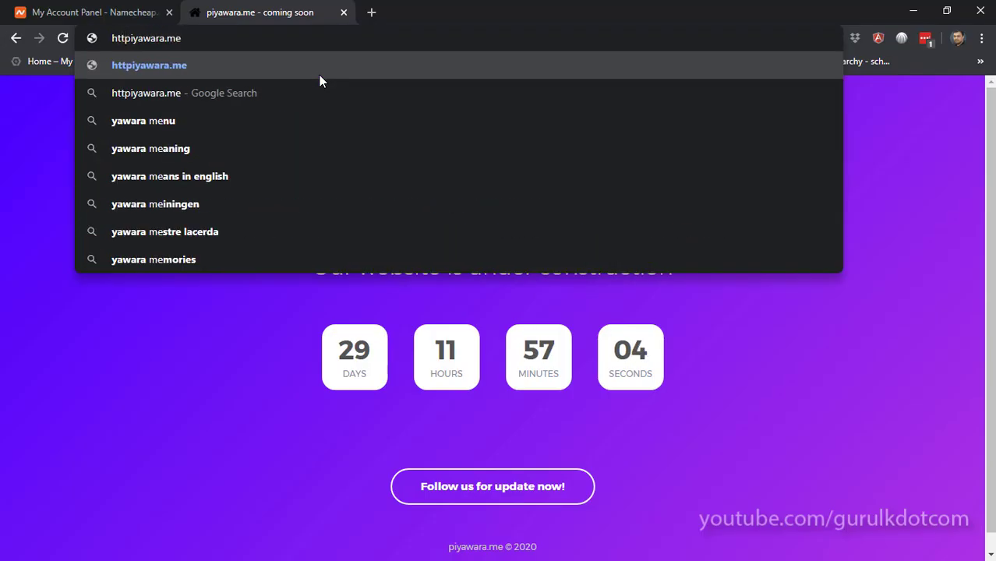
type("ps:")
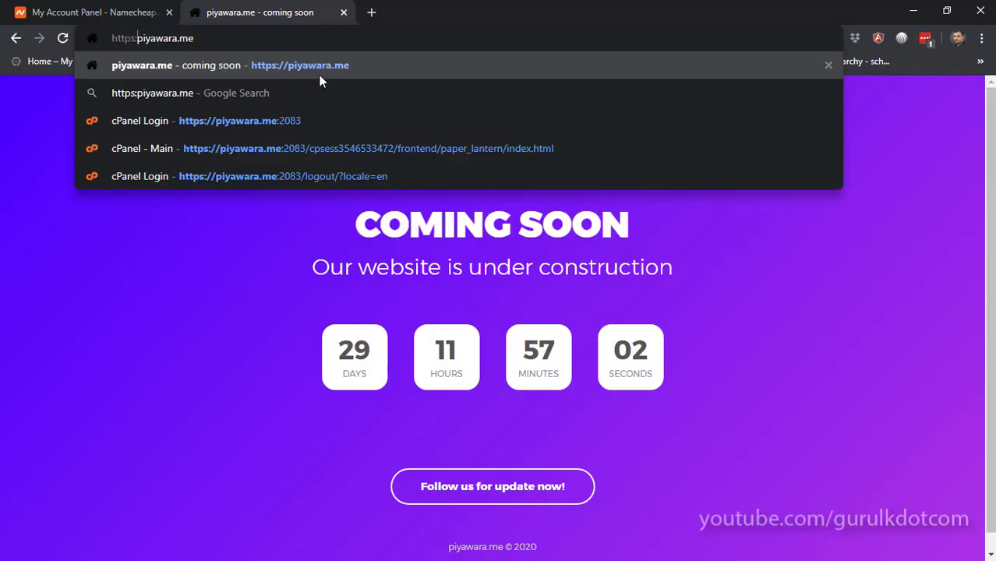
type("//")
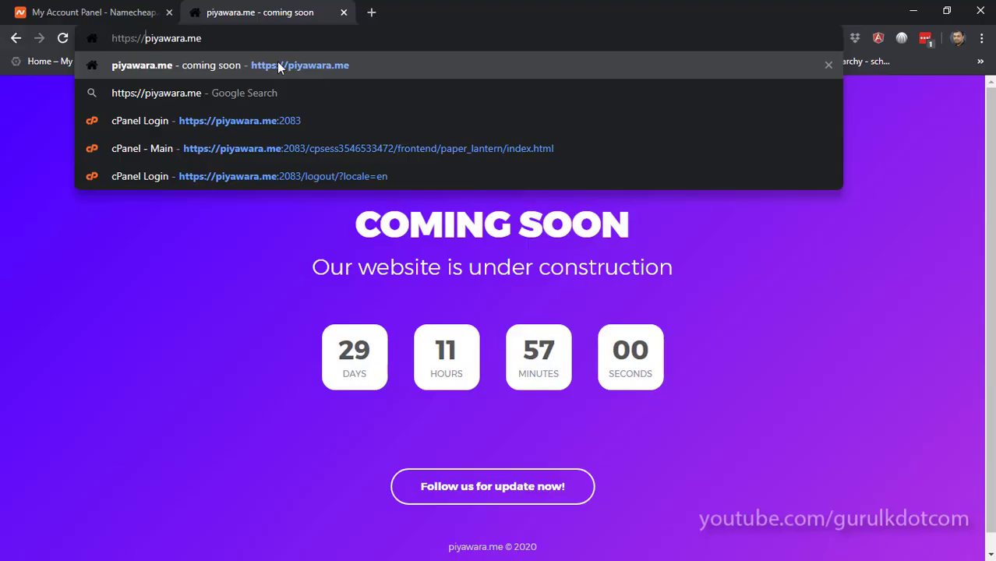
double_click(135, 38)
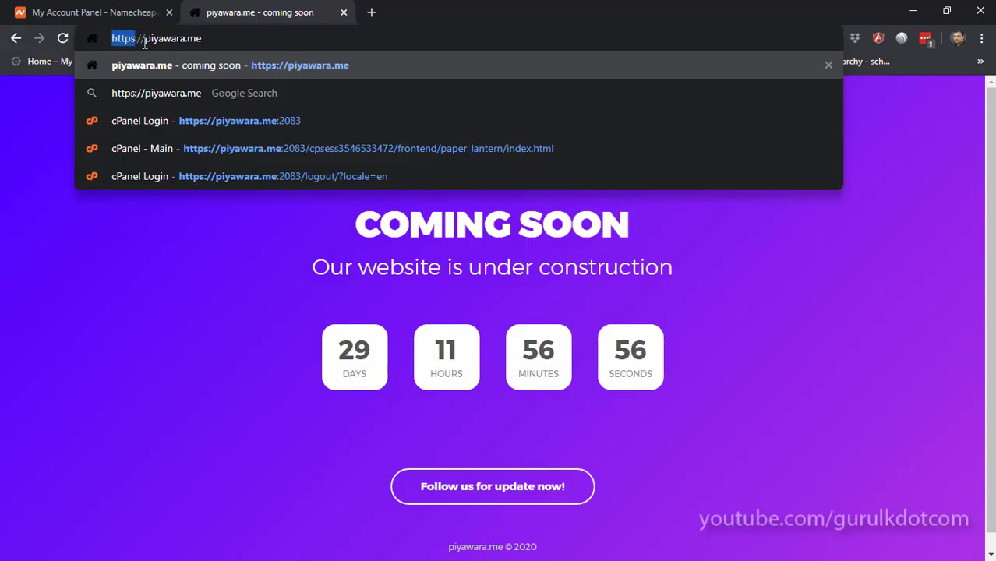
left_click(352, 49)
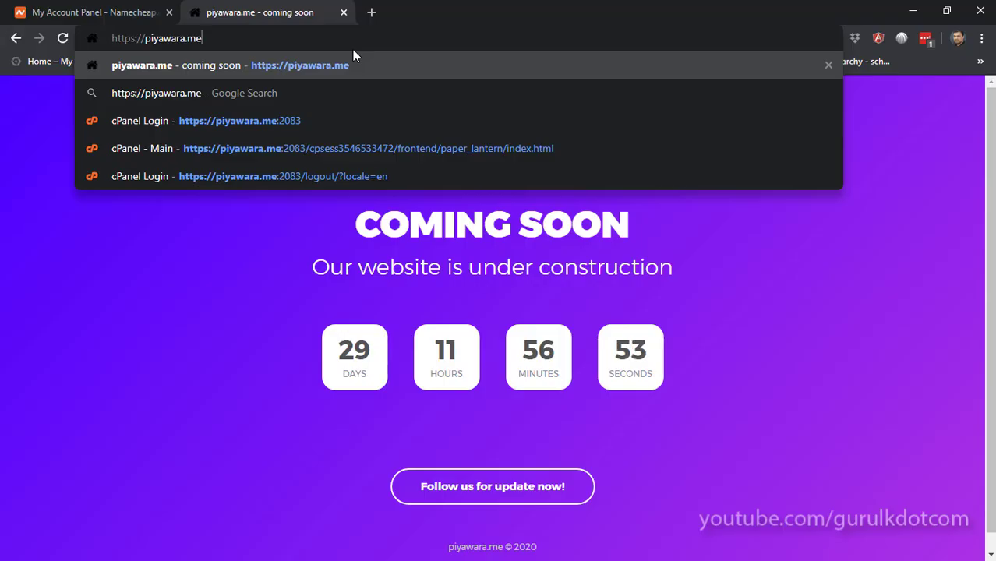
key("Return")
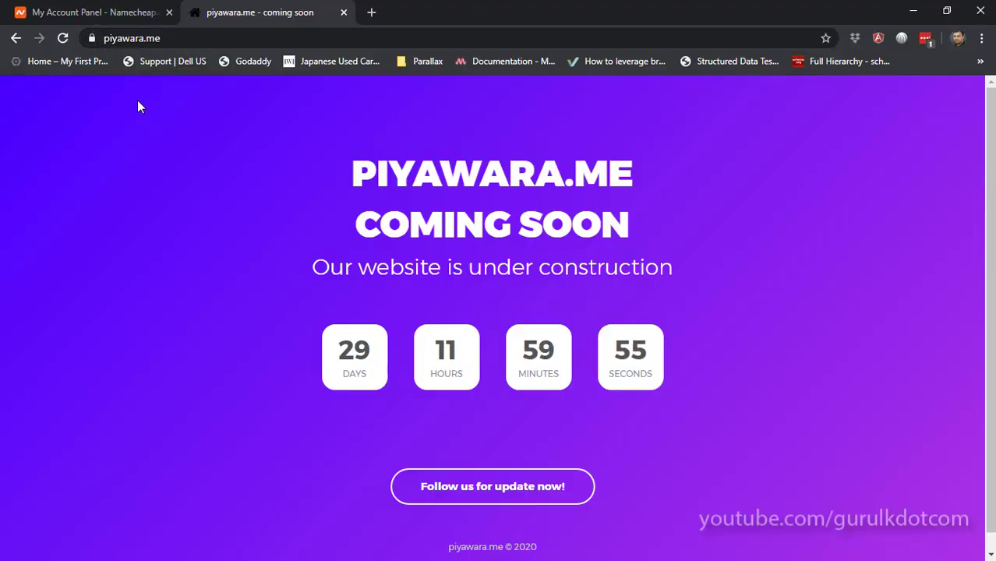
Inspect the connection security information and the full address of the piyawara.me site.
left_click(92, 36)
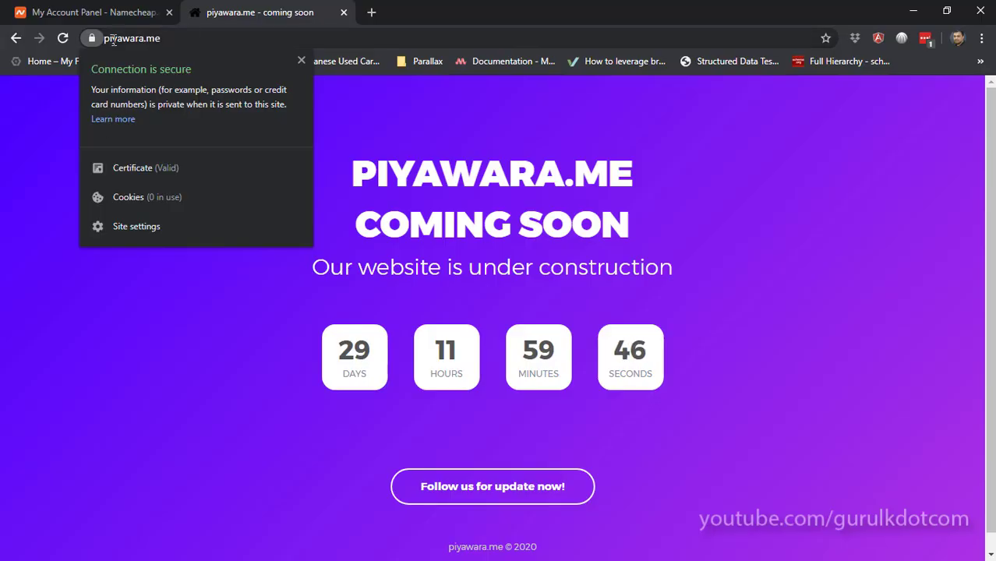
left_click(187, 36)
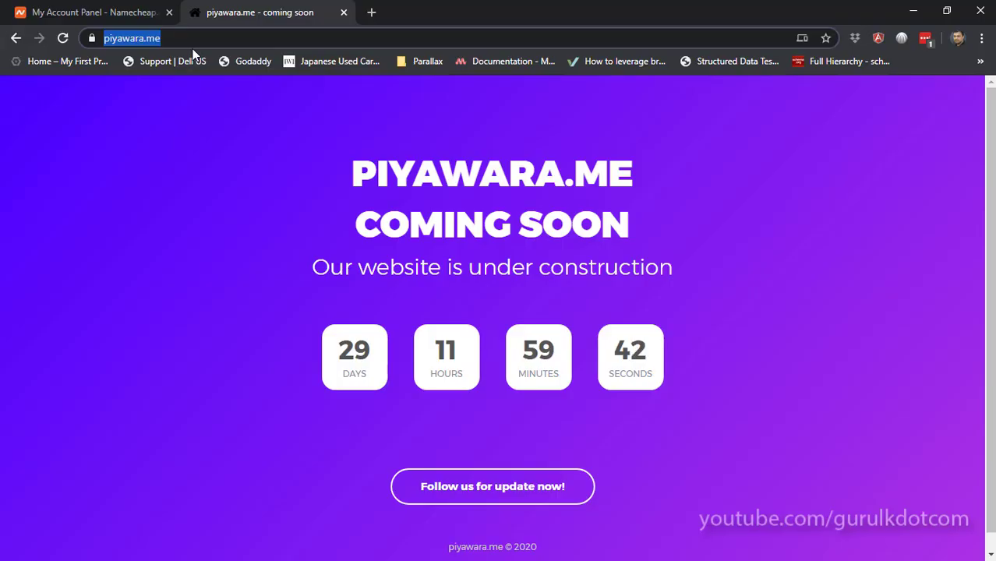
left_click(92, 39)
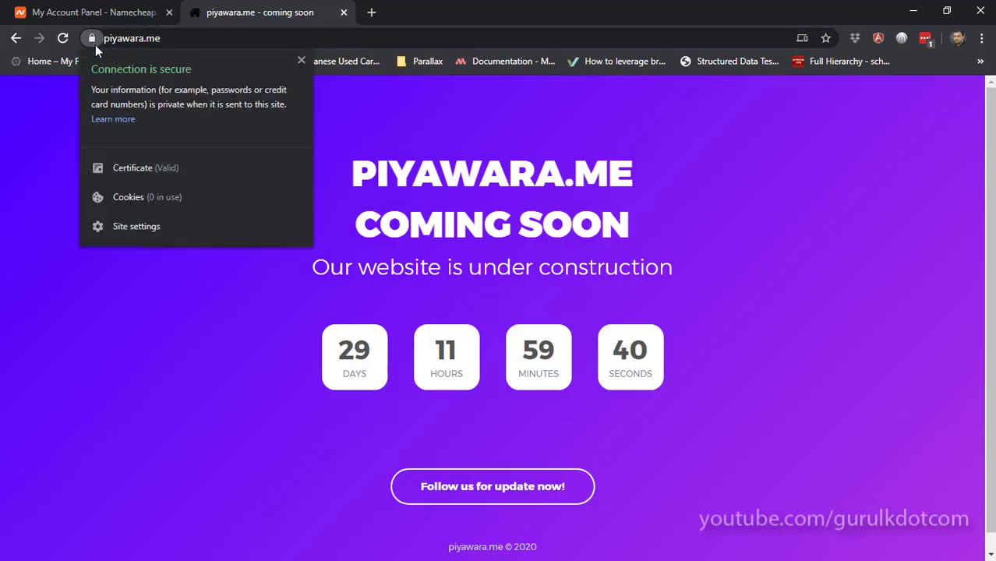
left_click(196, 37)
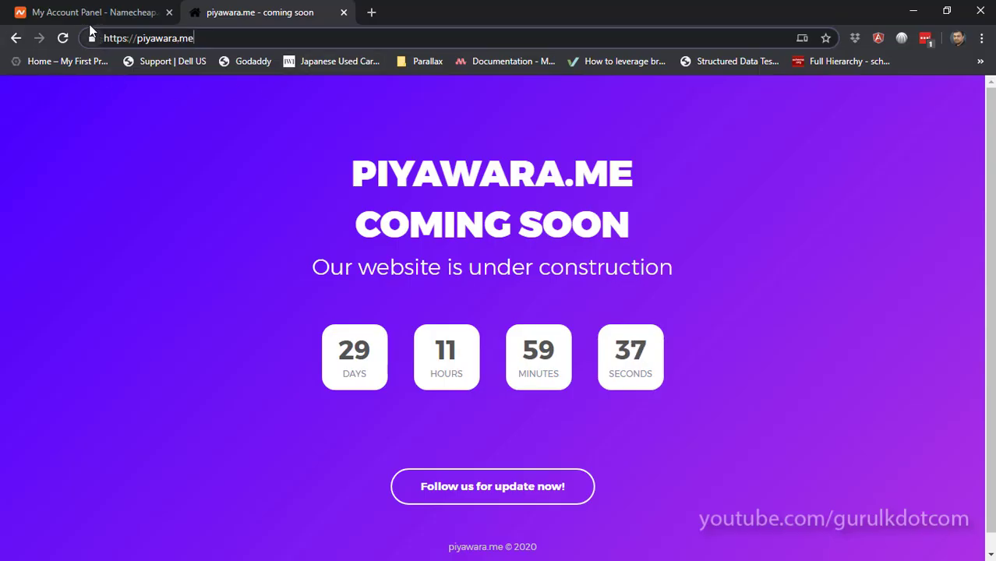
Open the domain list in cPanel and turn on Force HTTPS Redirect for piyawara.me.
left_click(848, 287)
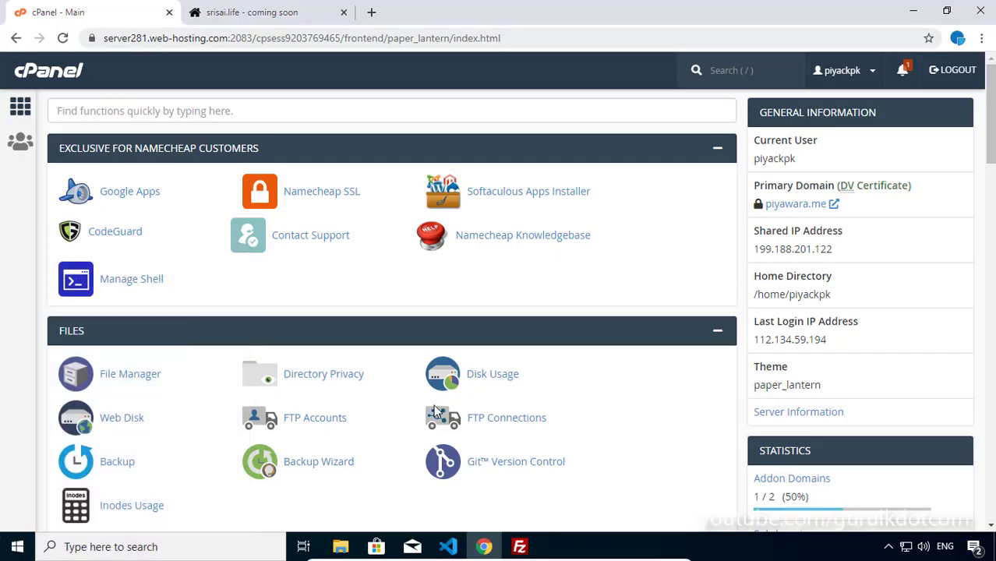
scroll(371, 416, "down", 3)
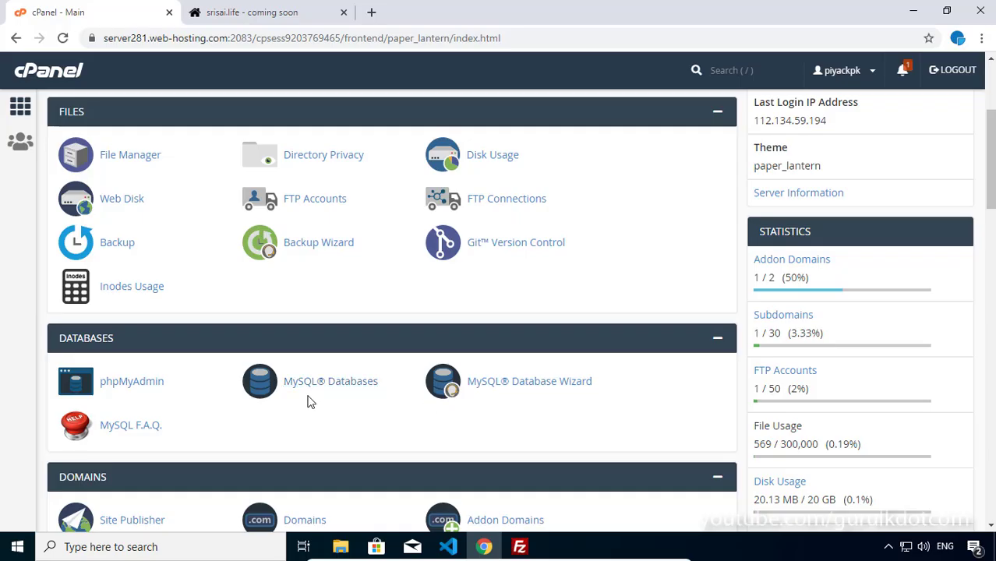
scroll(310, 401, "down", 3)
left_click(296, 304)
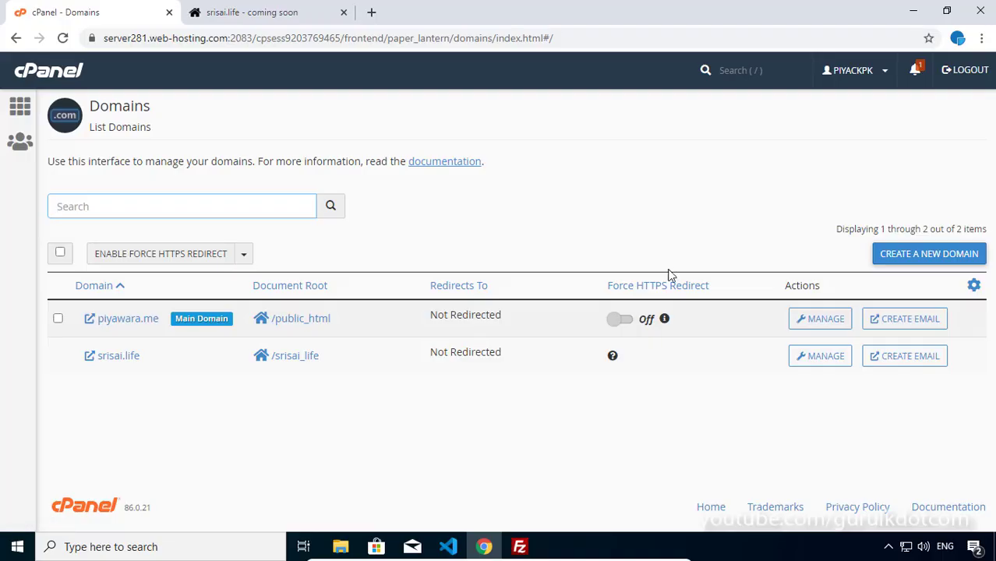
left_click(623, 321)
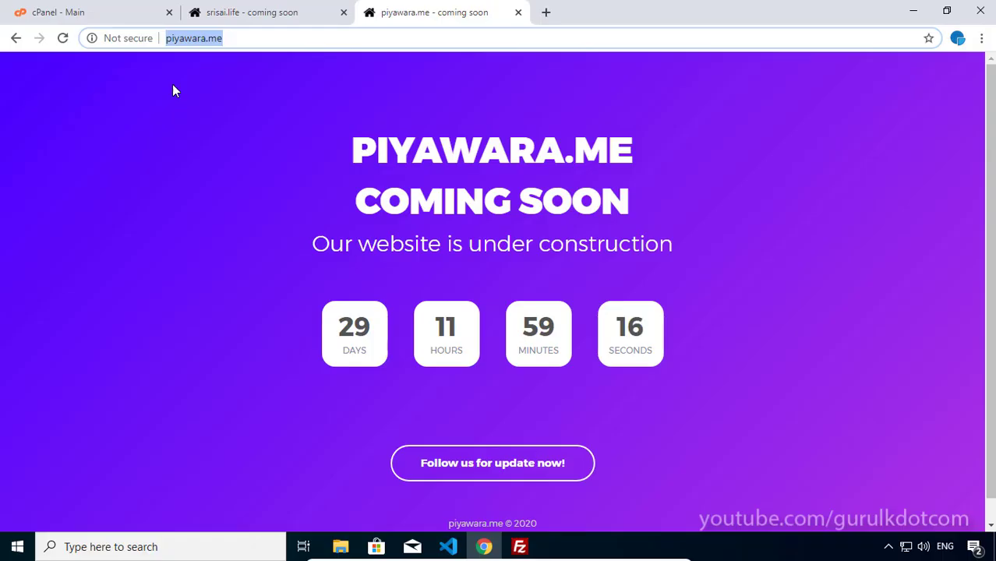
key("ctrl+l")
type("htt")
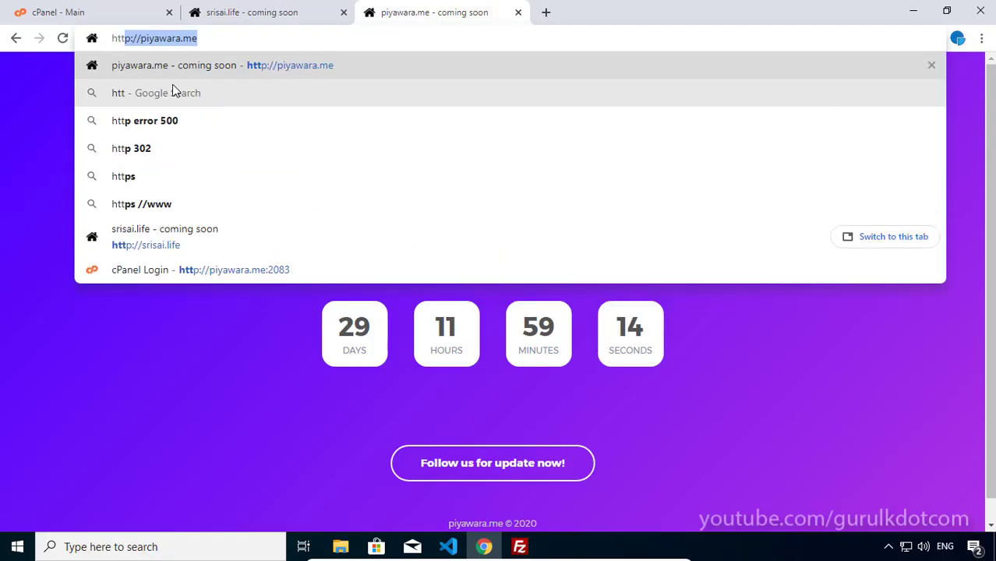
type("ps://")
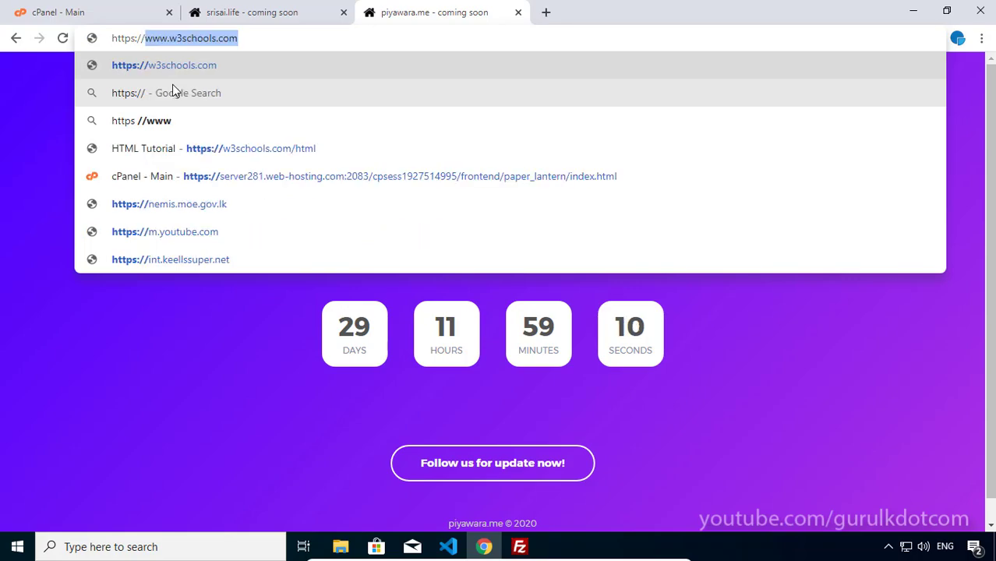
type("piyaw")
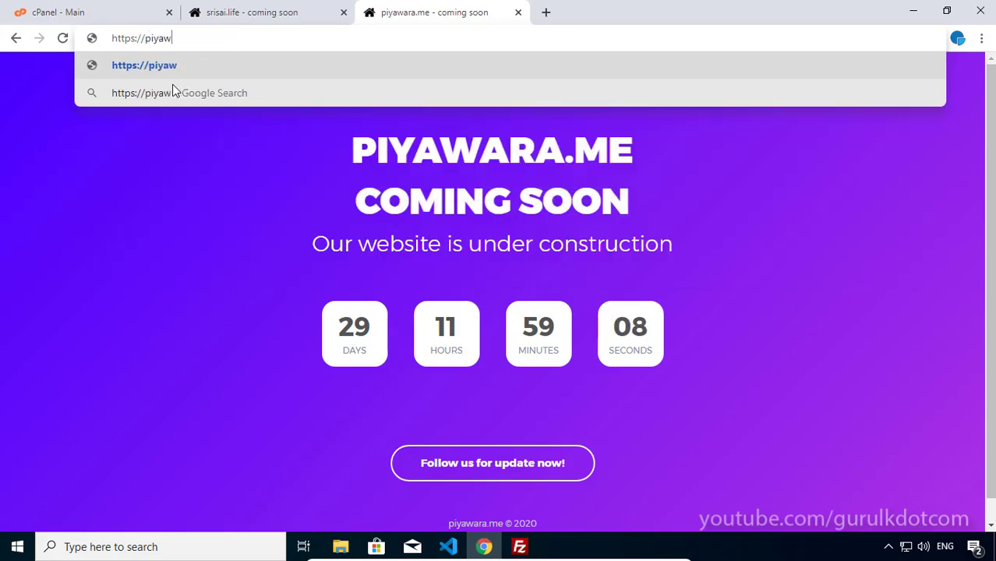
type("ara.me")
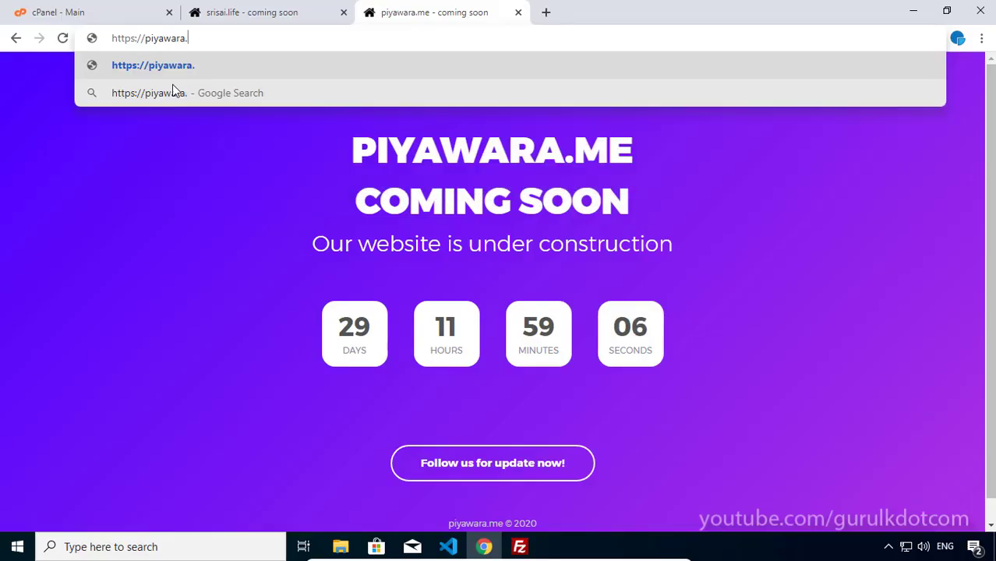
key("Return")
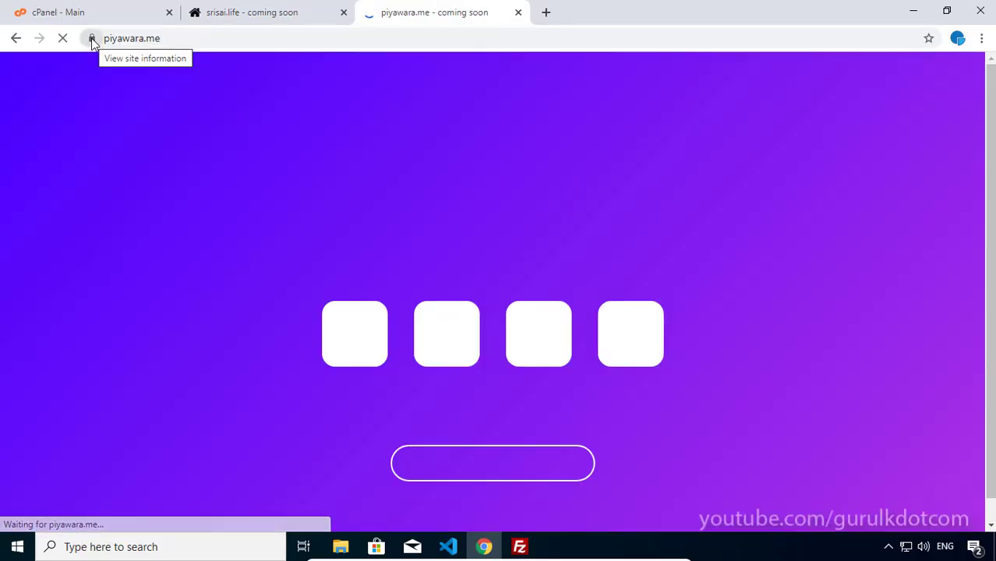
Close the piyawara.me page, go back to the Namecheap dashboard and refresh it to show the recently active domains.
key("ctrl+w")
key("ctrl+w")
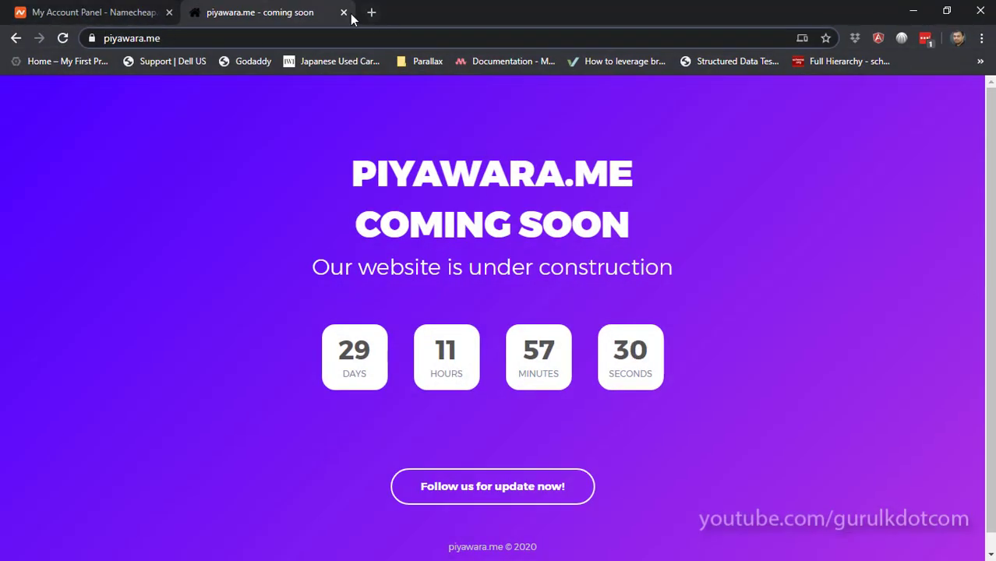
left_click(344, 12)
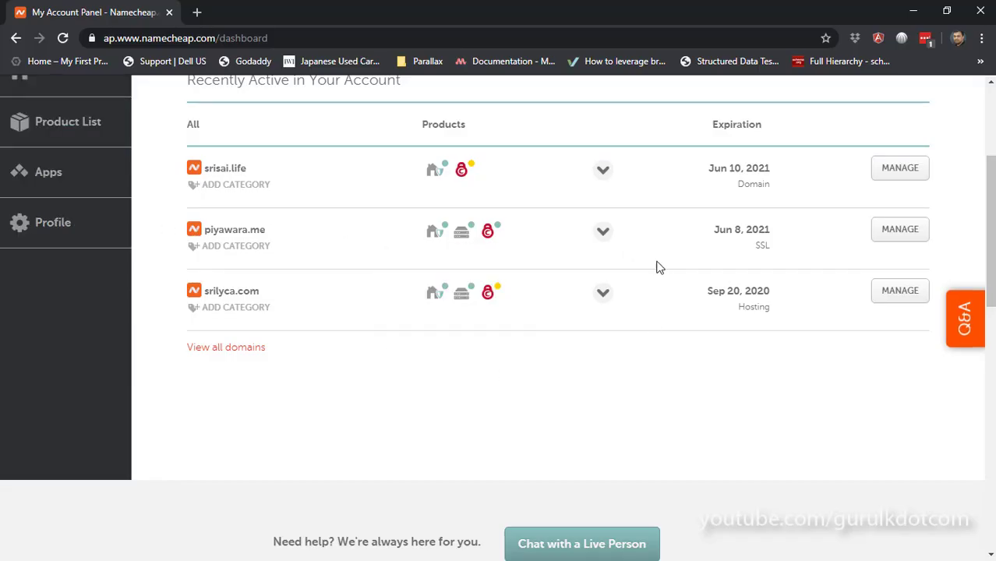
scroll(463, 409, "up", 3)
key("F5")
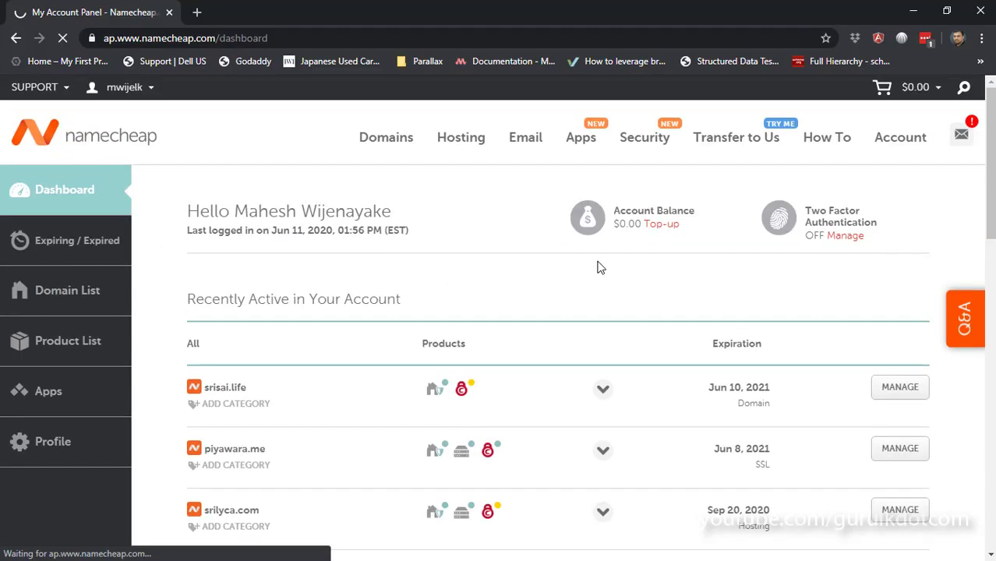
scroll(608, 351, "down", 2)
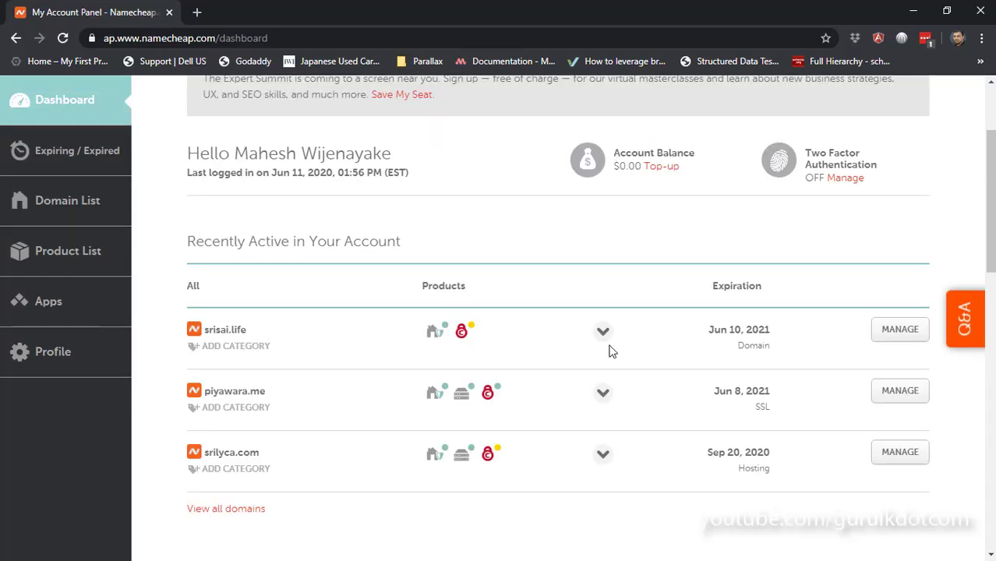
Review the status and validation details on the PositiveSSL management page for srisai.life, and return to the dashboard.
left_click(603, 334)
scroll(260, 379, "down", 2)
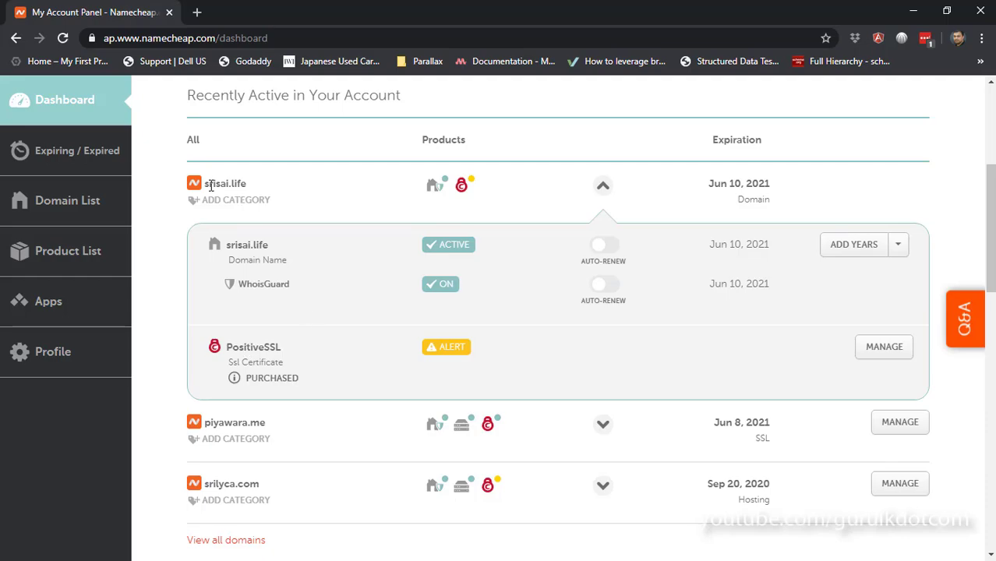
left_click(889, 348)
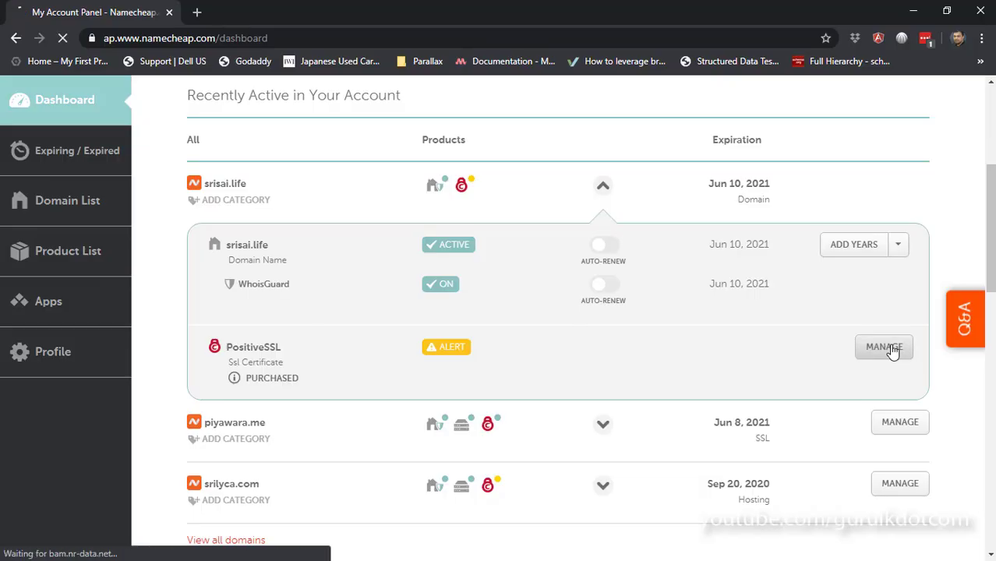
scroll(507, 283, "down", 2)
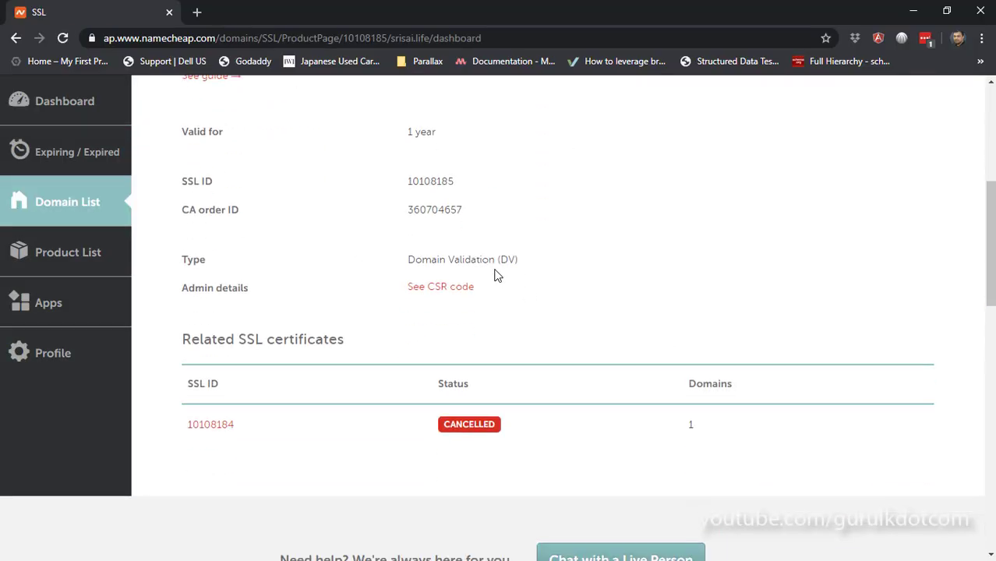
scroll(234, 183, "down", 3)
scroll(245, 188, "up", 3)
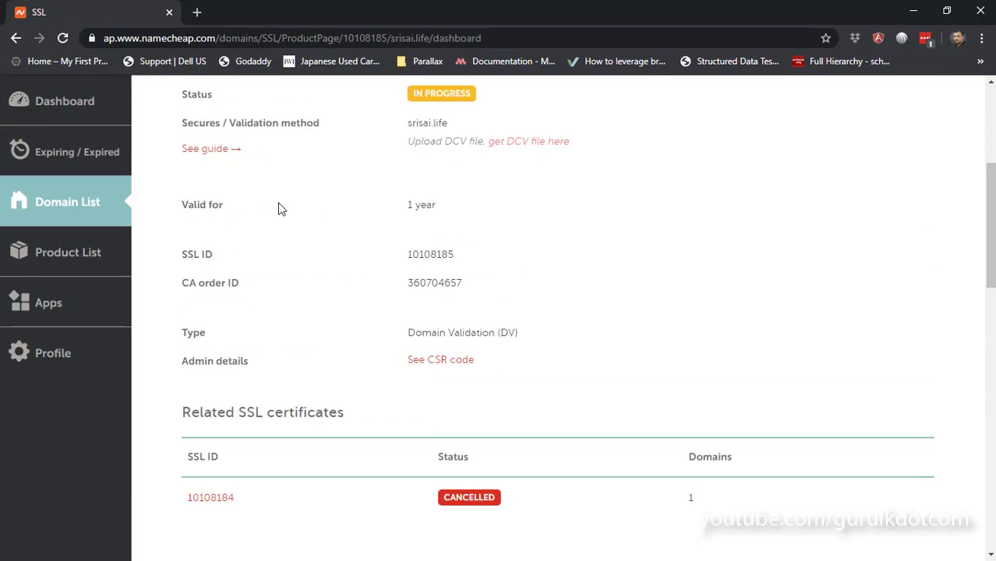
scroll(278, 206, "up", 3)
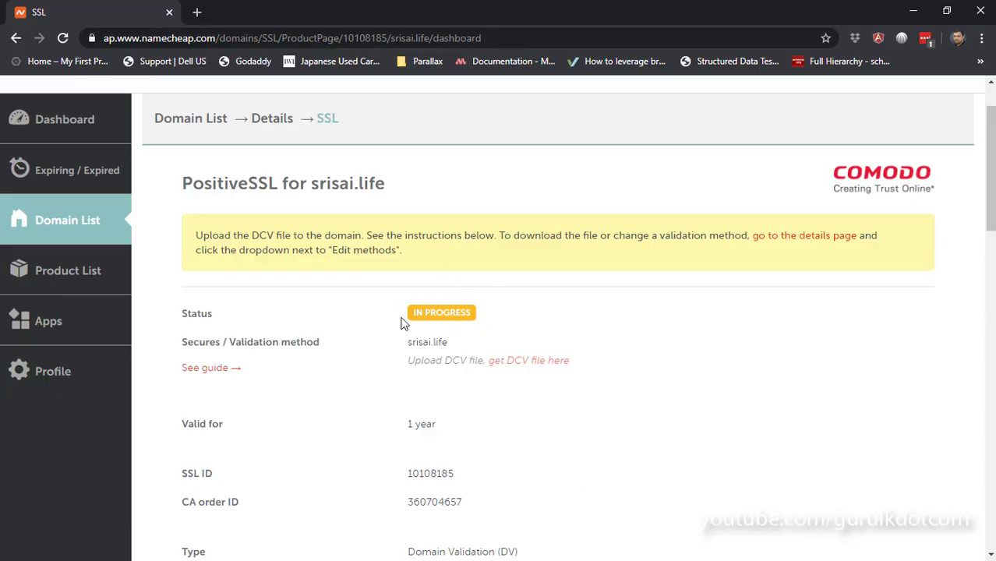
left_click(16, 38)
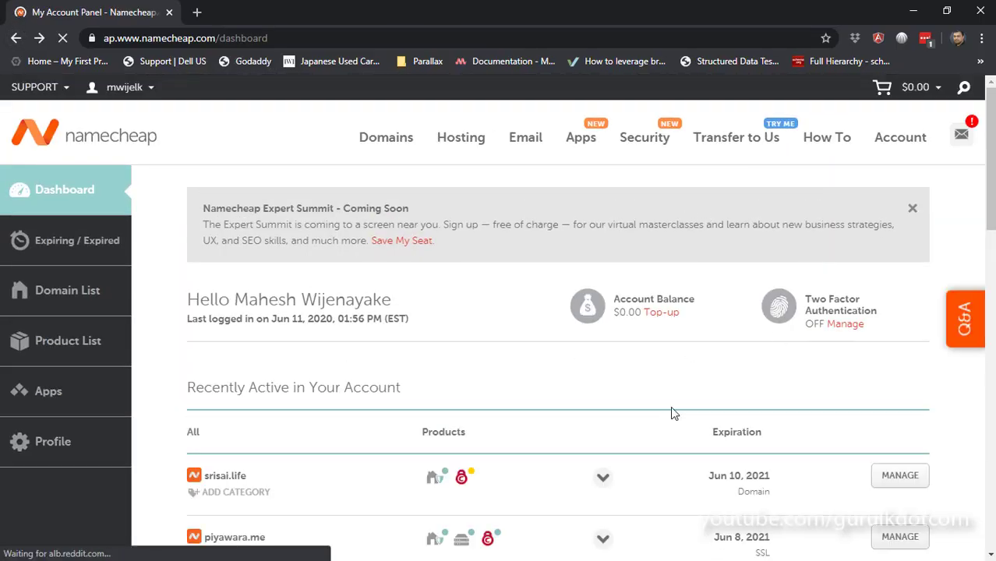
Check the PositiveSSL certificate status on the management page for piyawara.me, and go back to the dashboard's recently active domains.
scroll(367, 462, "down", 4)
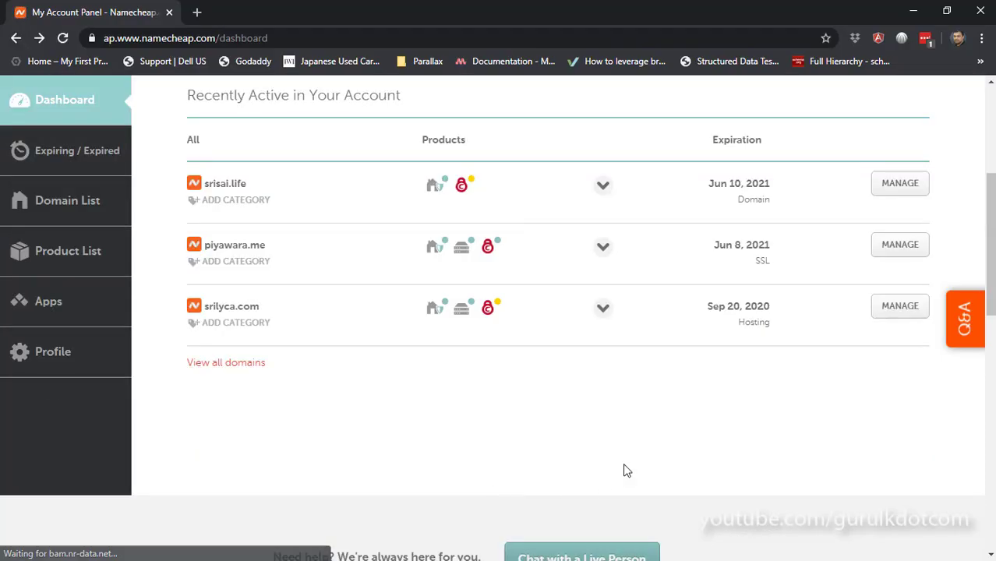
left_click(606, 251)
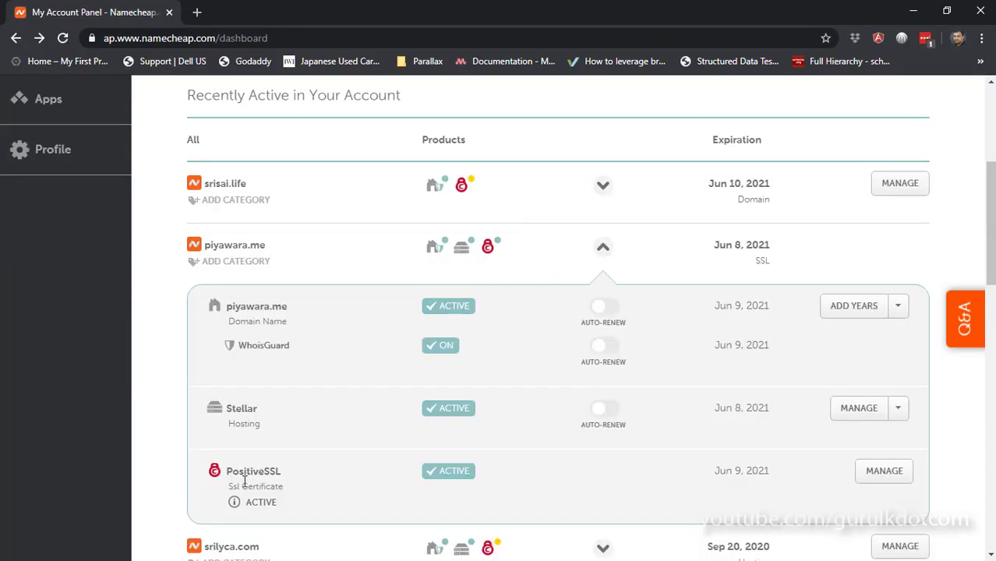
left_click(884, 472)
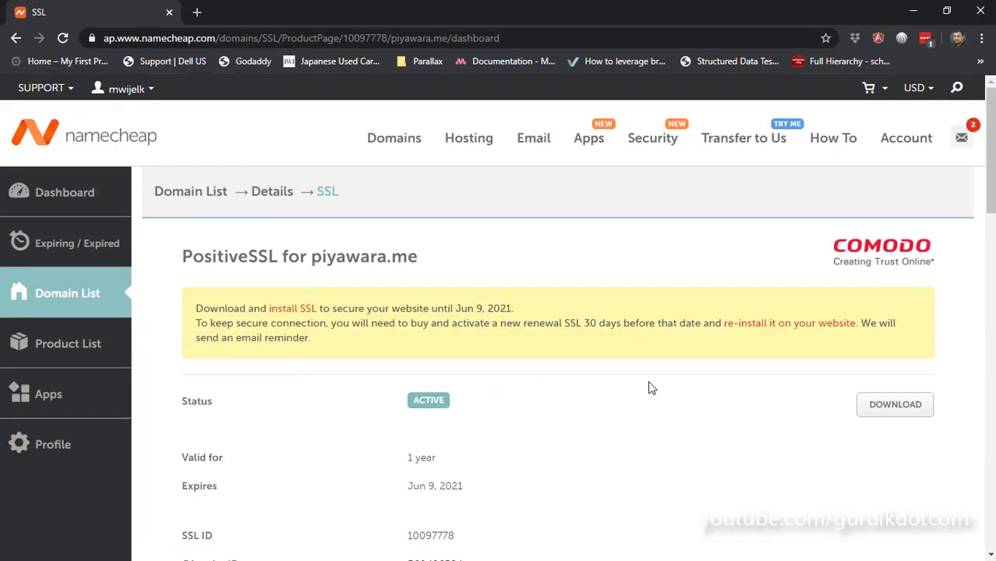
left_click(109, 205)
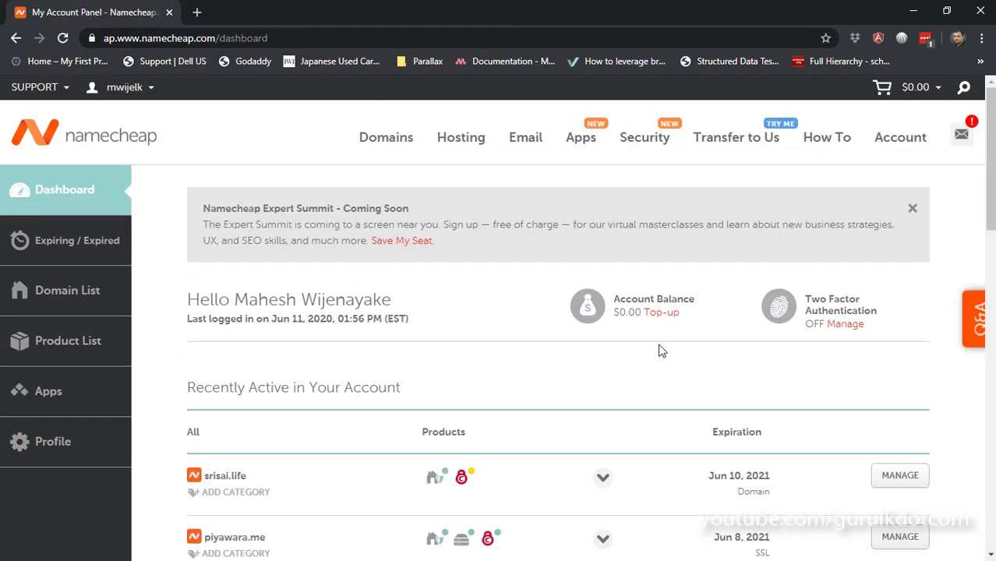
scroll(742, 376, "down", 1)
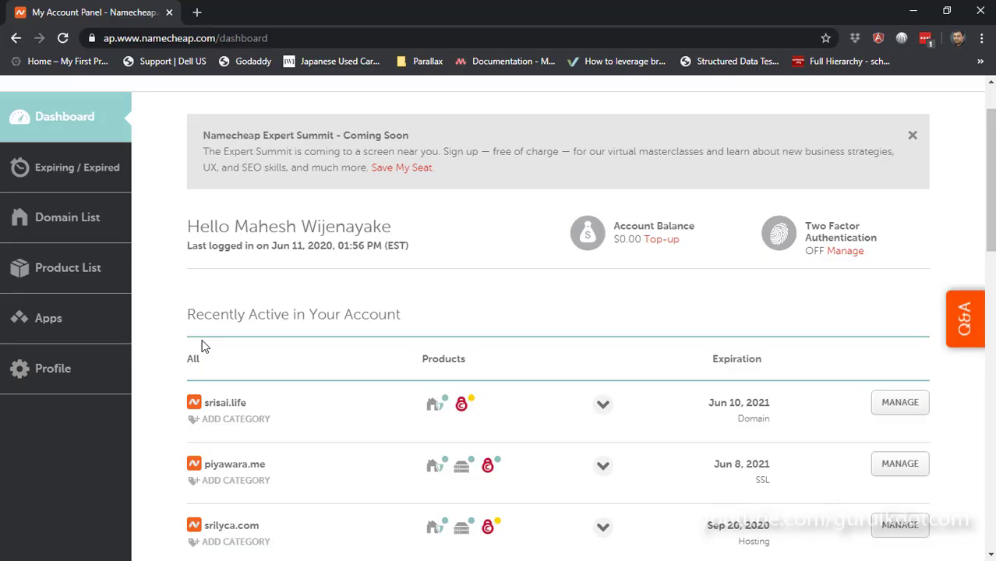